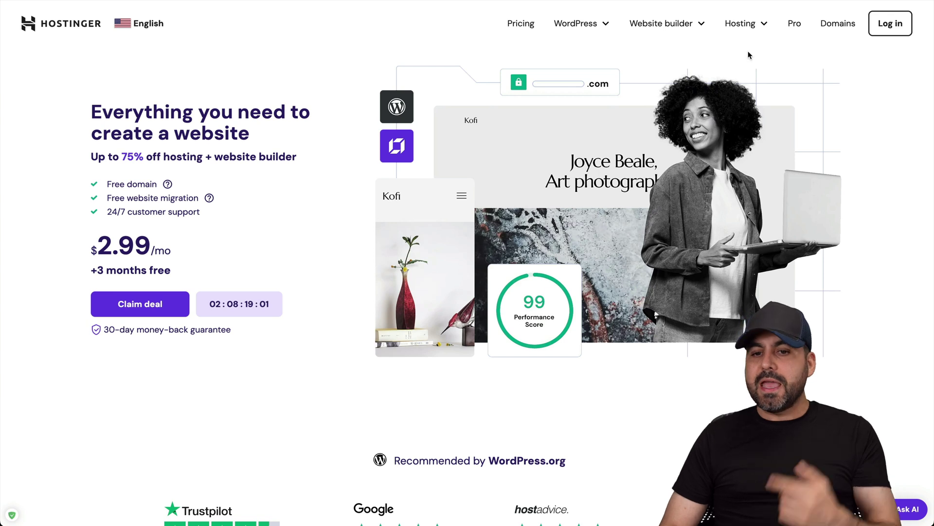
- Choose the Business plan from Hostinger's Web hosting plans to start checkout
click(740, 24)
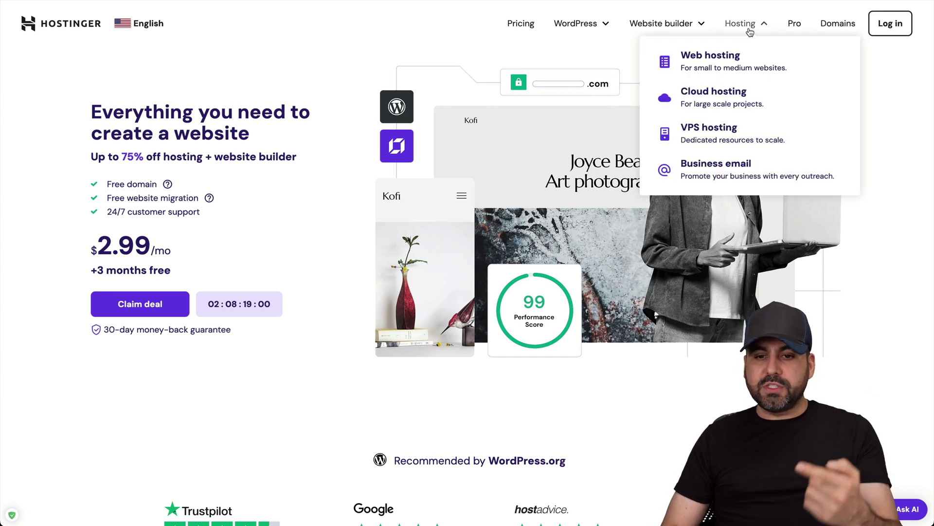
click(719, 69)
scroll(474, 344, down, 1)
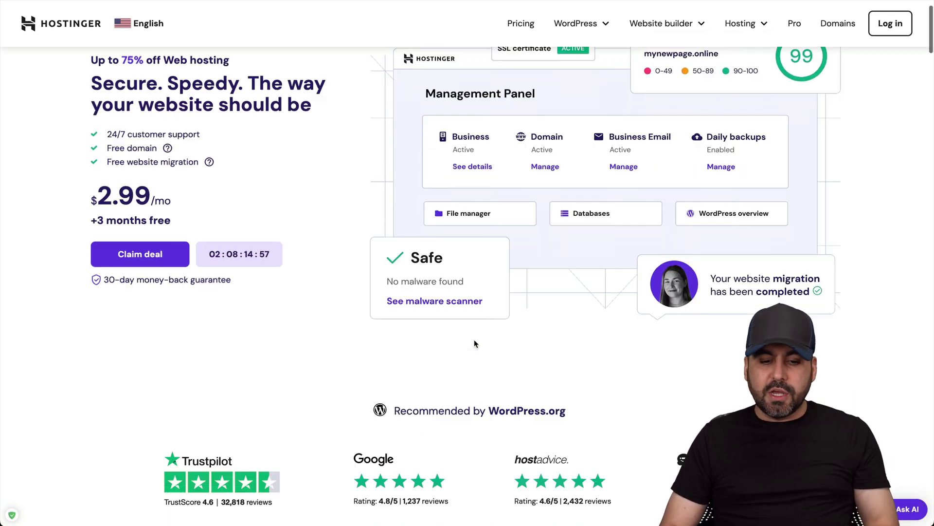
scroll(475, 342, down, 10)
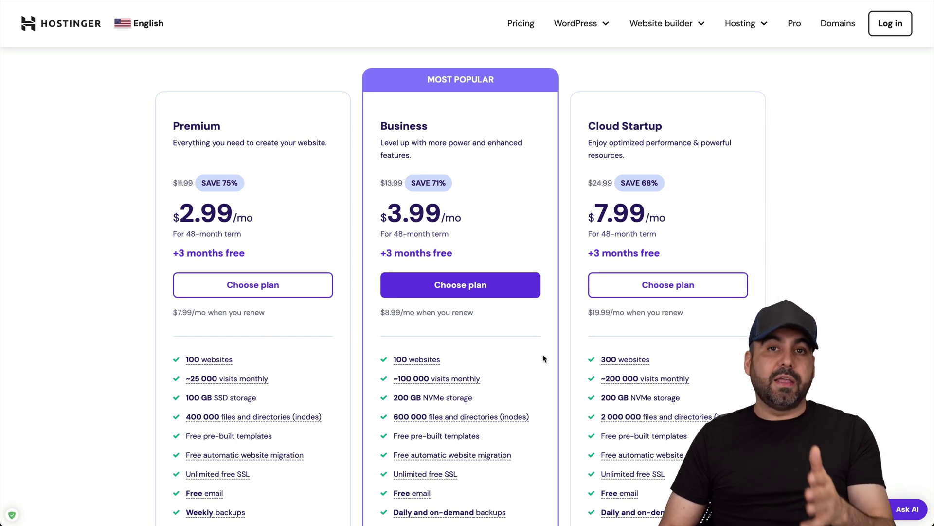
scroll(543, 358, down, 1)
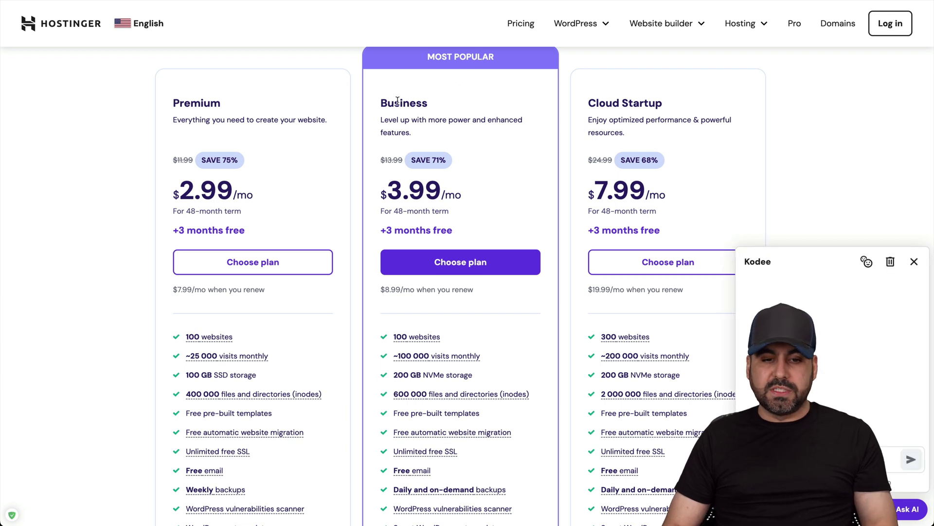
click(470, 256)
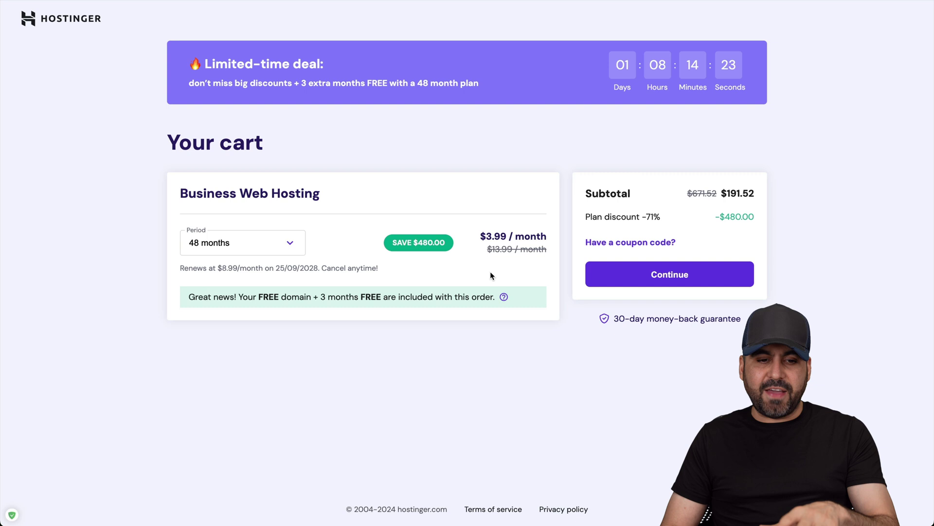
- Keep the 48-month period and apply the coupon code, dropping the subtotal to $172.37
click(246, 249)
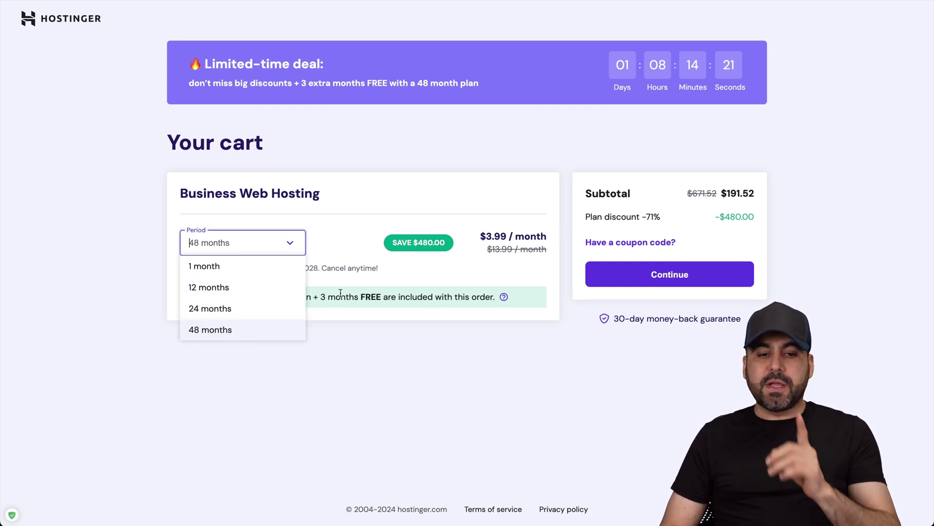
click(421, 287)
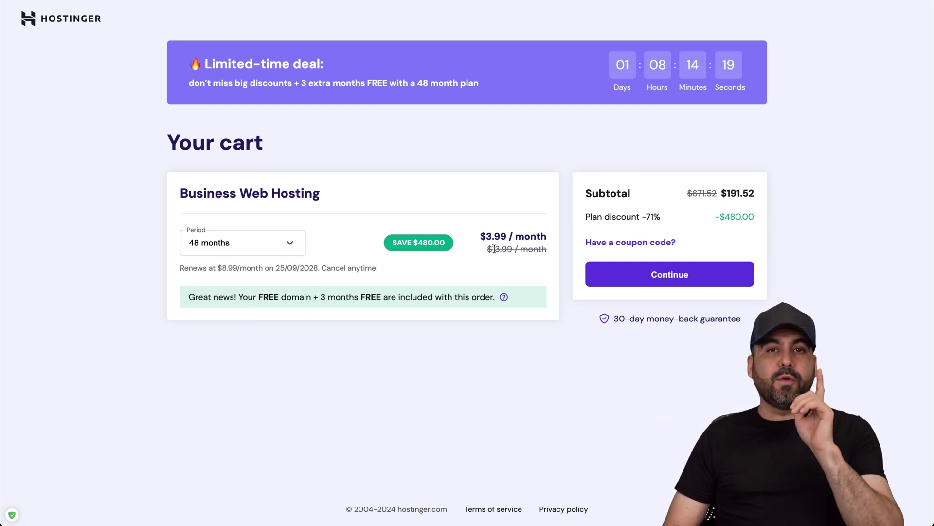
click(632, 243)
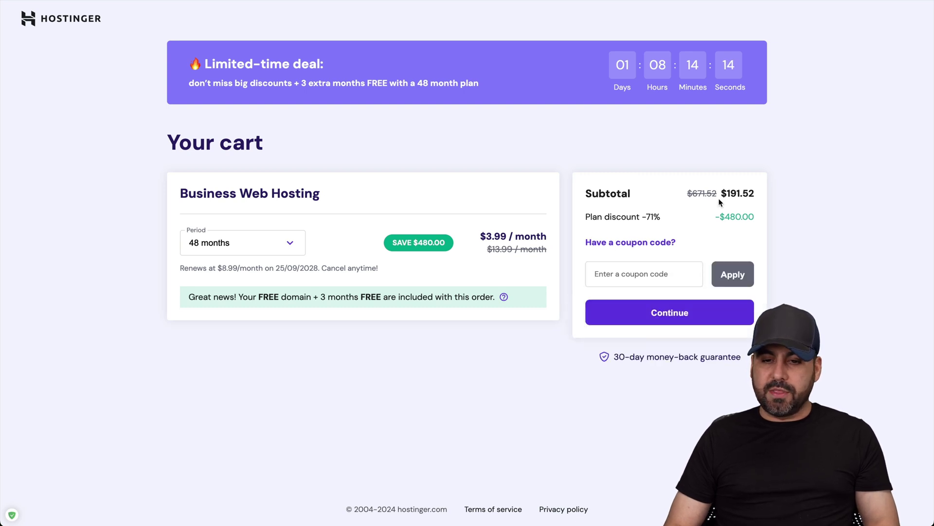
click(630, 274)
text(SHASHMASTER)
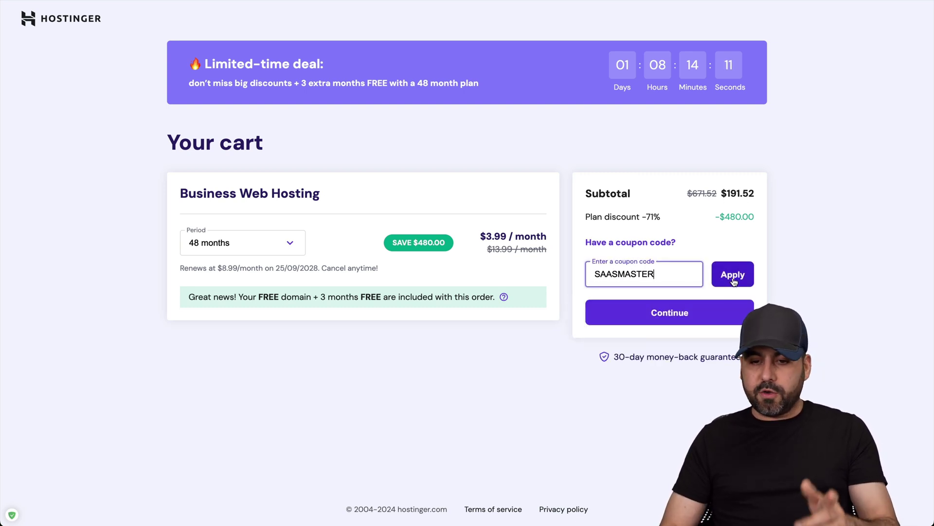
click(732, 274)
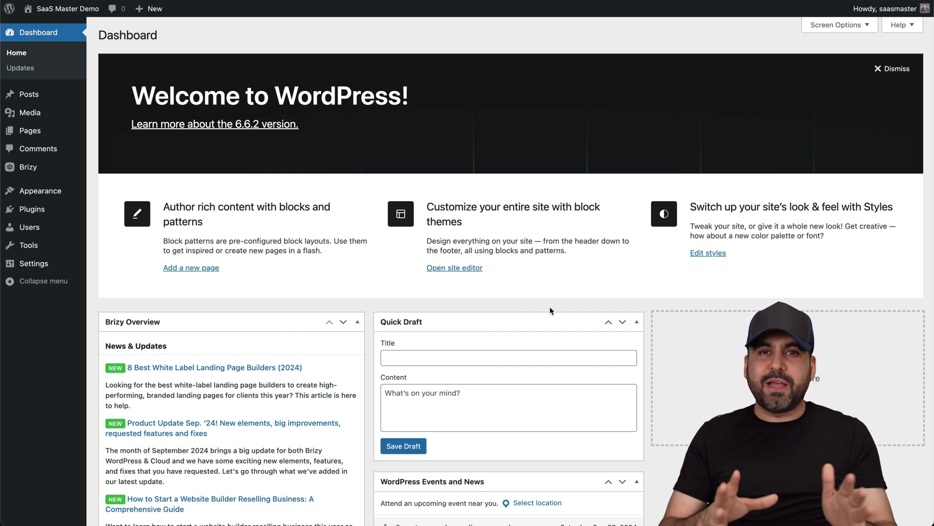
- View the Installed Plugins page listing Brizy, Brizy Pro and WP Reset
click(35, 210)
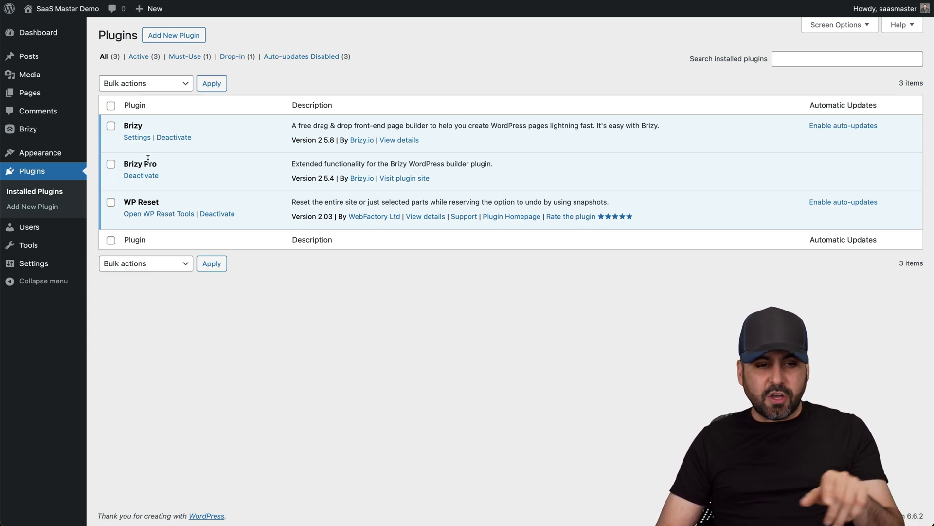
click(68, 8)
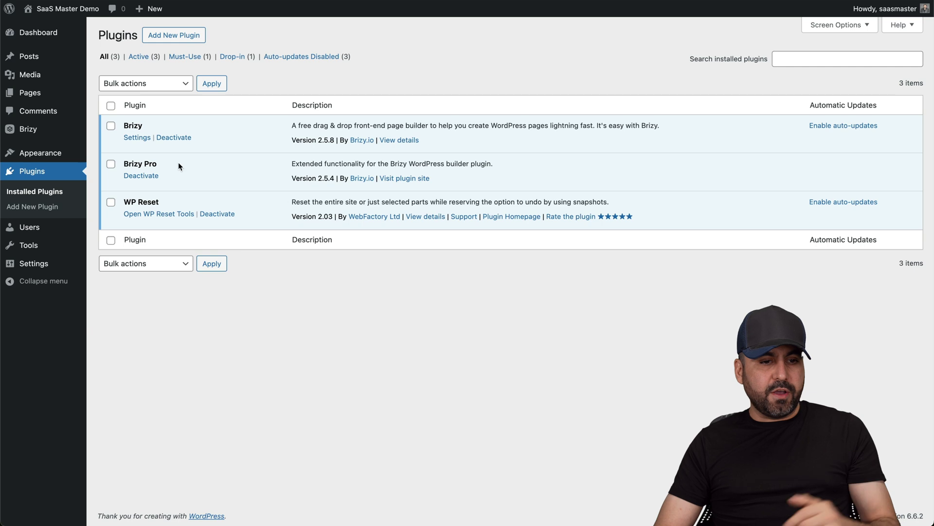
- Open Brizy's Starter Templates gallery and scroll down to the Private School template
click(64, 132)
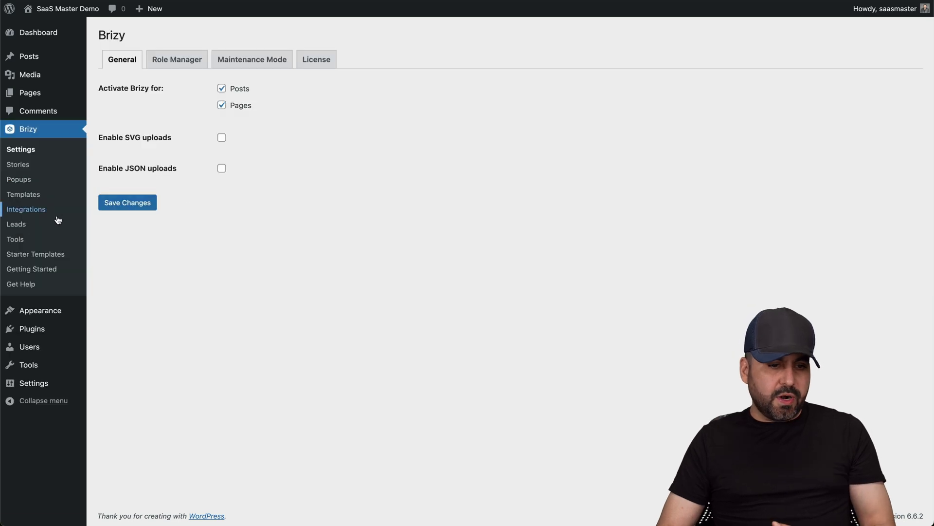
click(26, 255)
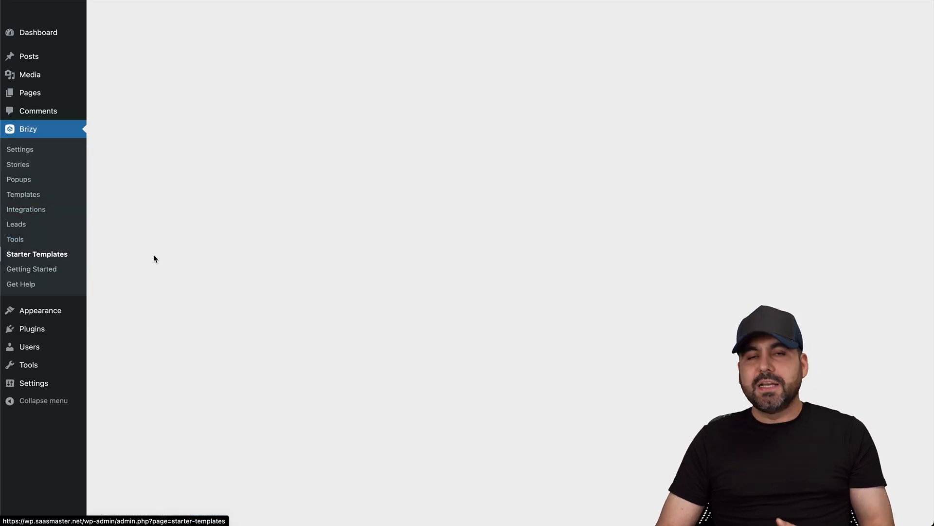
scroll(373, 361, down, 20)
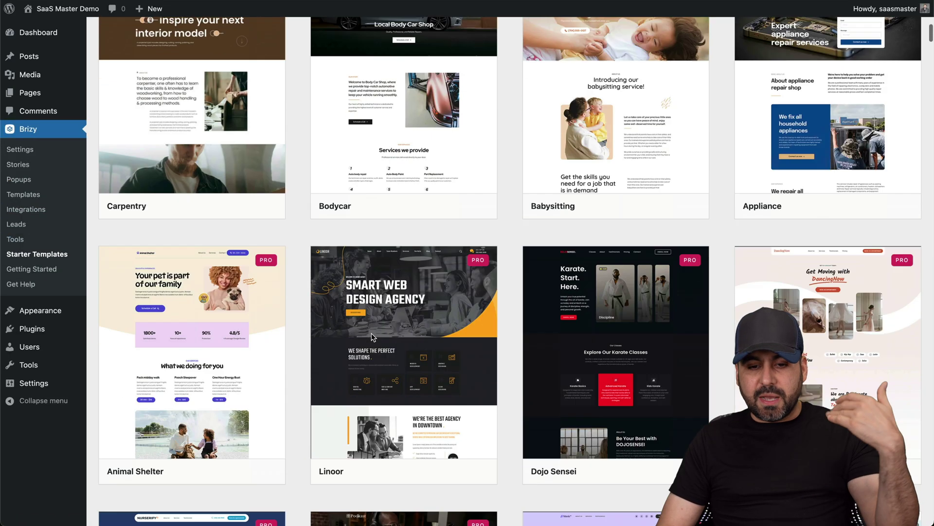
scroll(376, 295, down, 20)
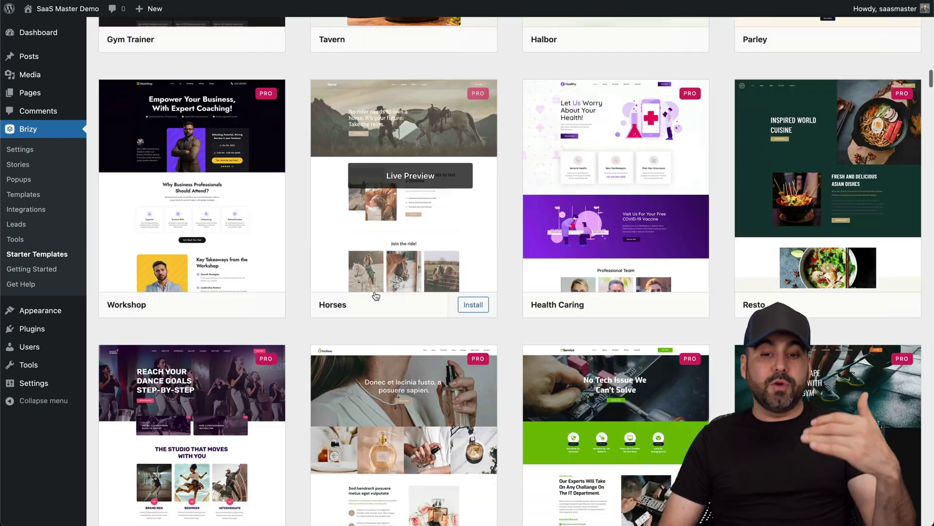
scroll(376, 295, down, 13)
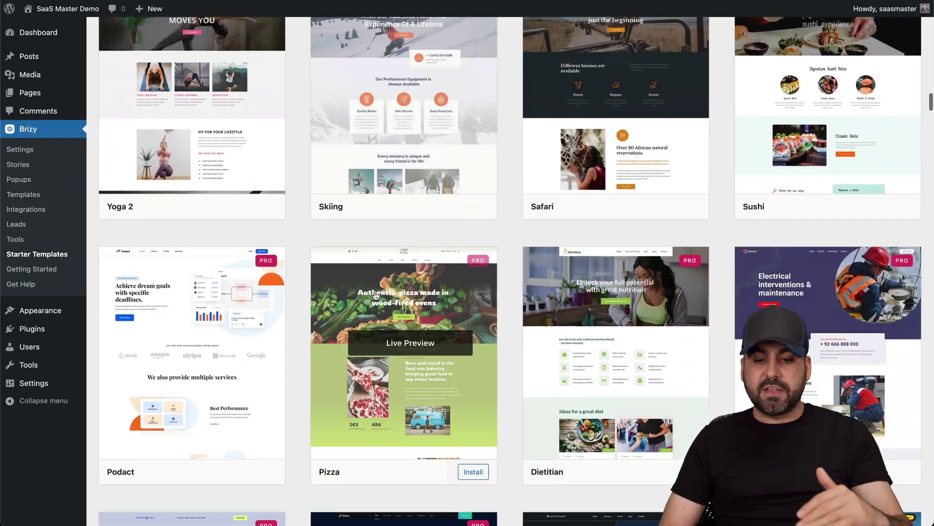
scroll(376, 295, down, 5)
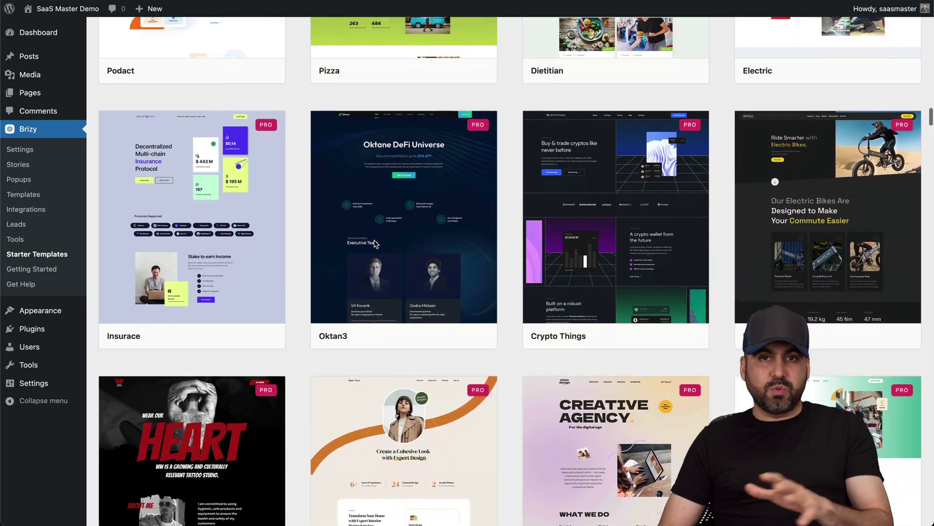
scroll(375, 245, down, 3)
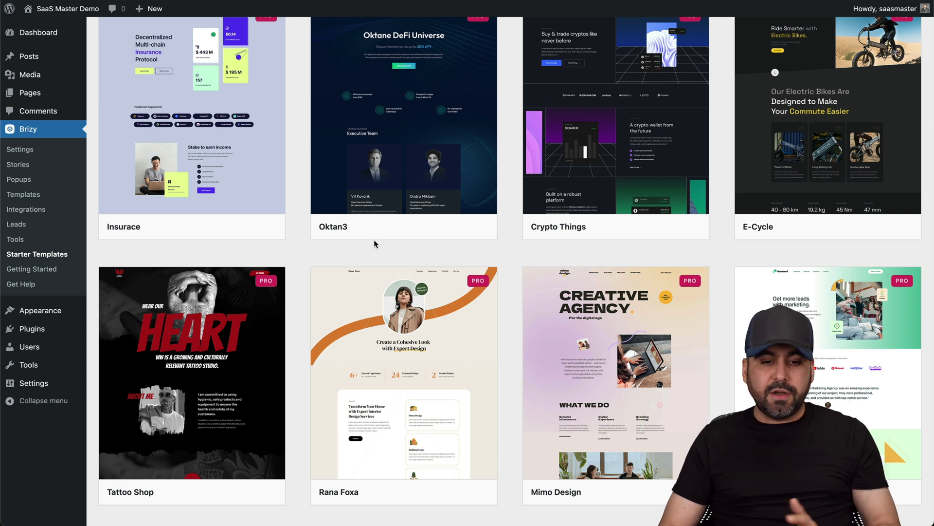
scroll(377, 240, down, 10)
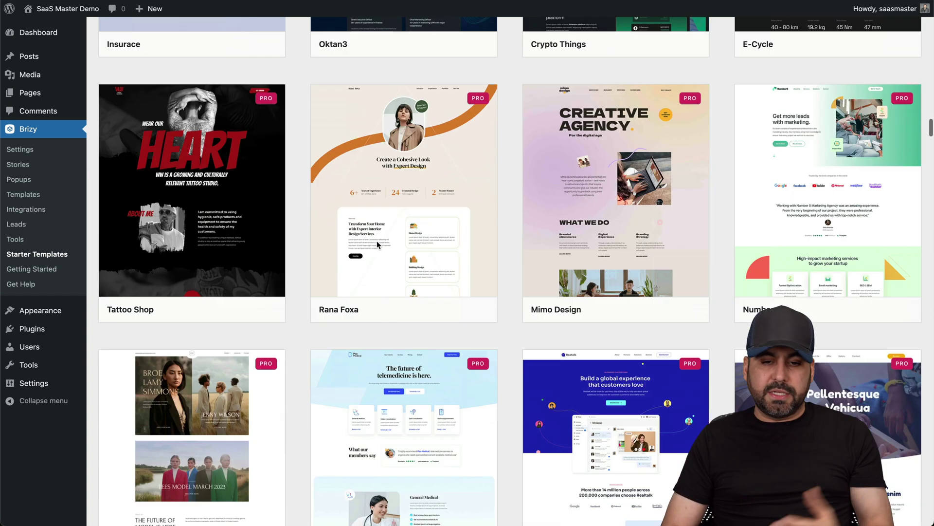
scroll(722, 287, down, 5)
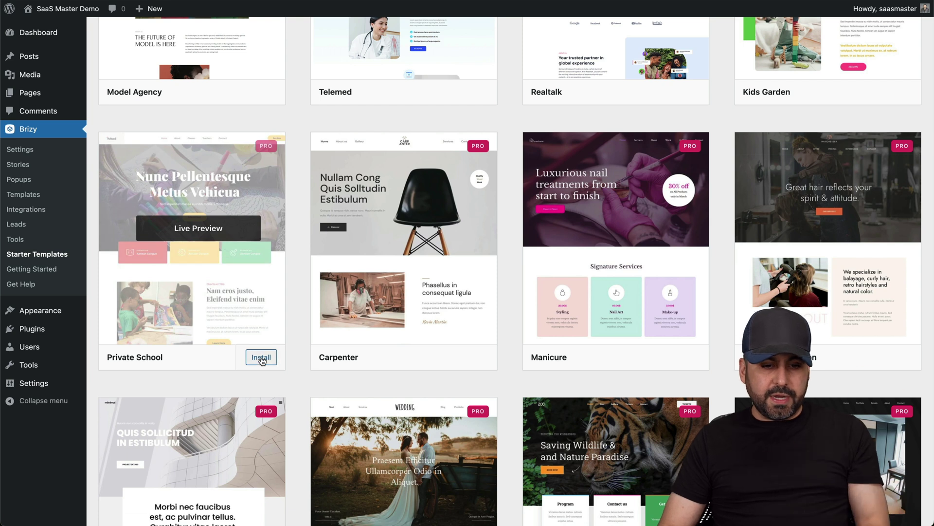
- Install the Private School template, deleting the site's existing content
click(263, 358)
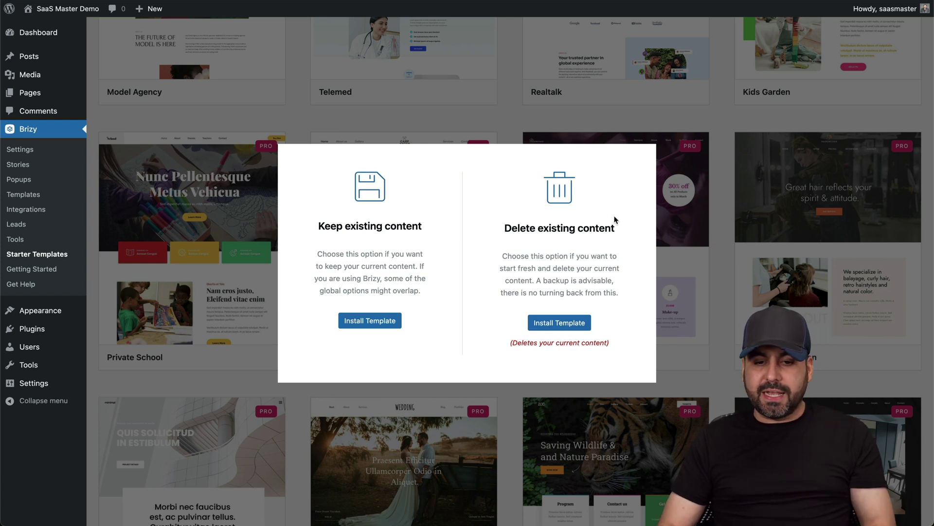
click(563, 323)
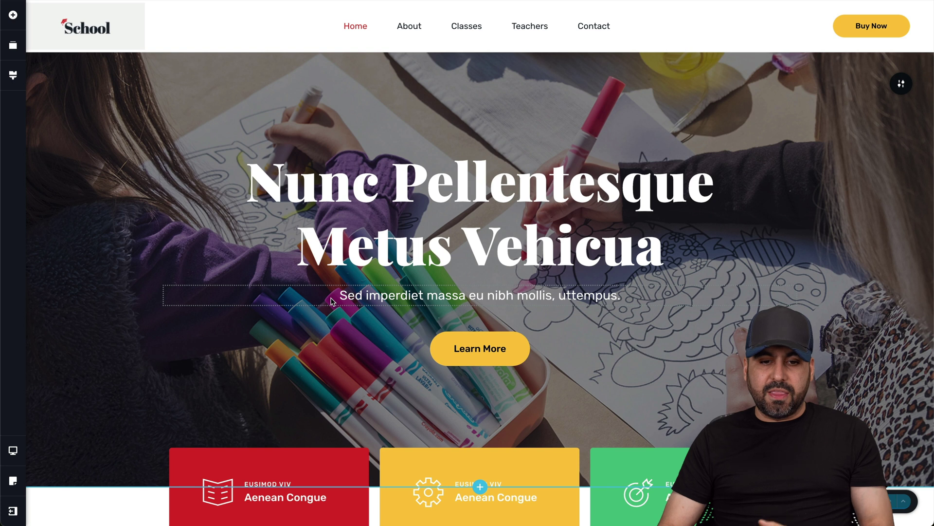
click(400, 193)
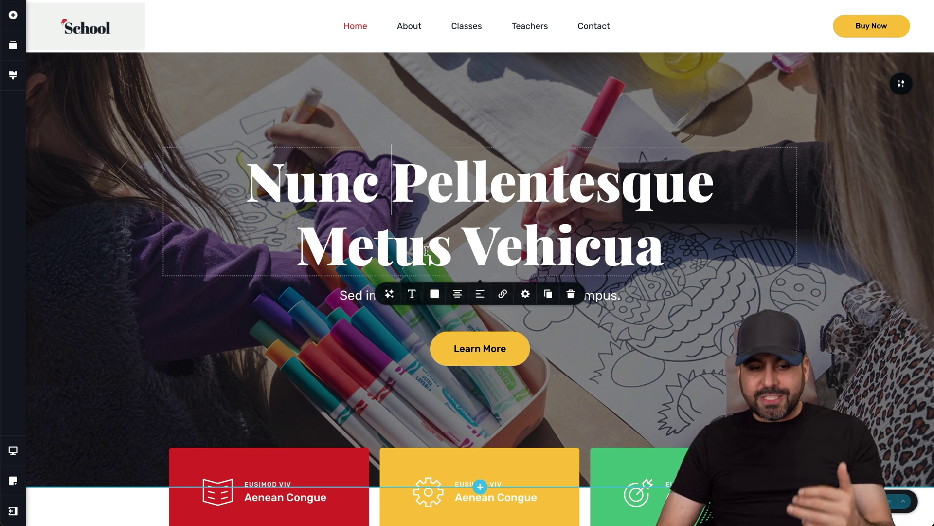
click(438, 295)
scroll(467, 183, down, 4)
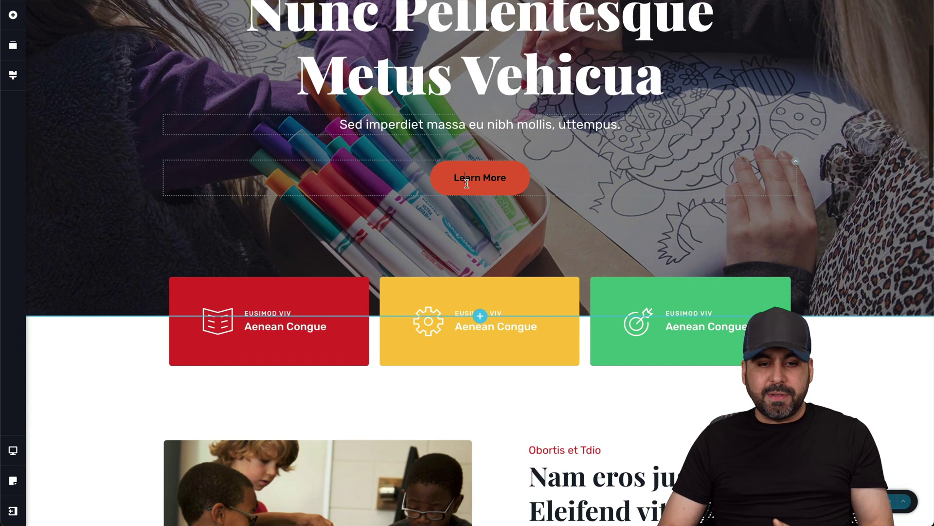
click(467, 183)
click(308, 317)
click(480, 315)
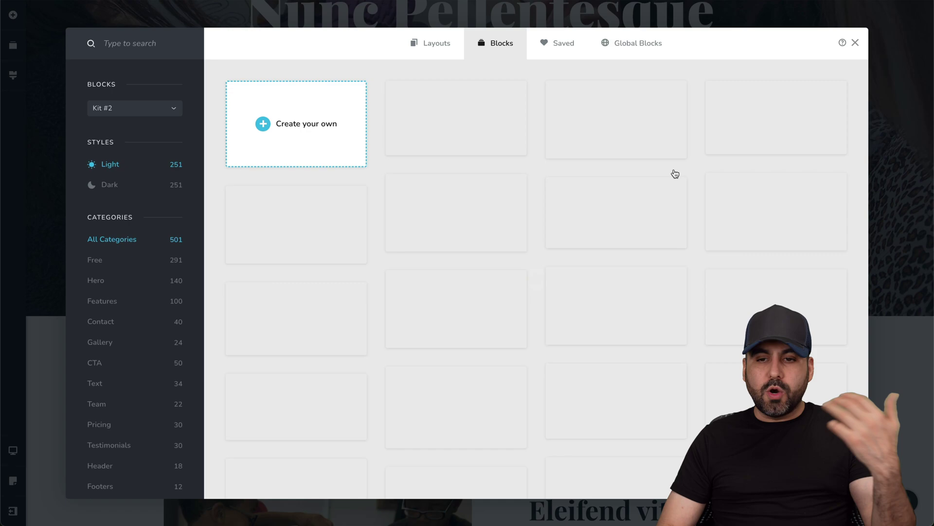
click(855, 43)
scroll(654, 152, up, 4)
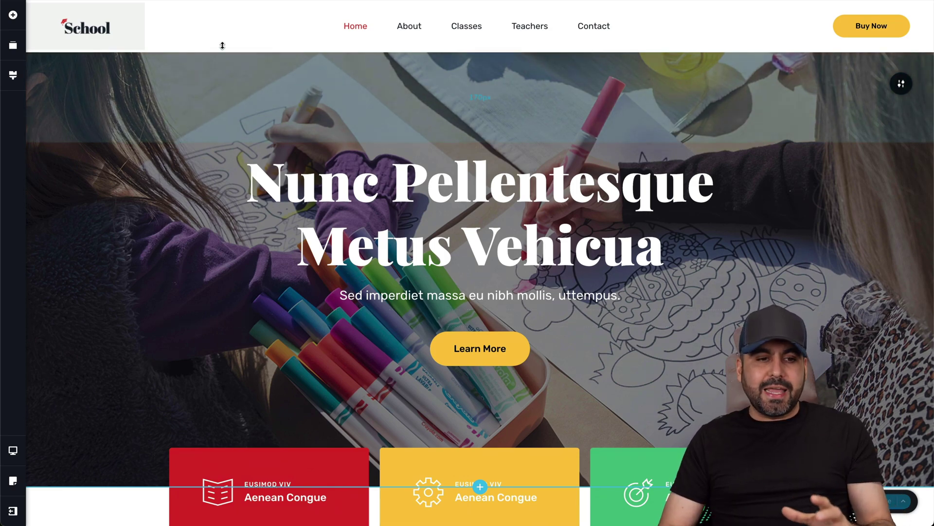
click(90, 32)
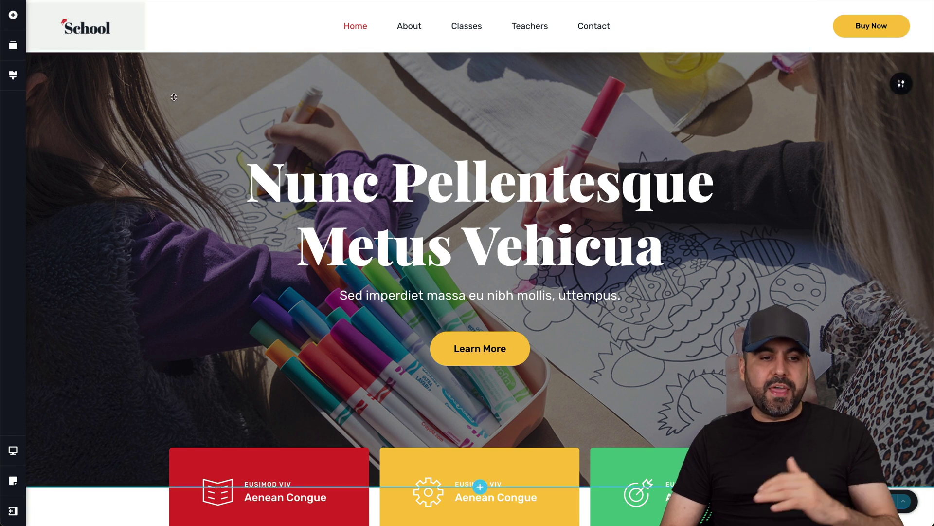
click(84, 28)
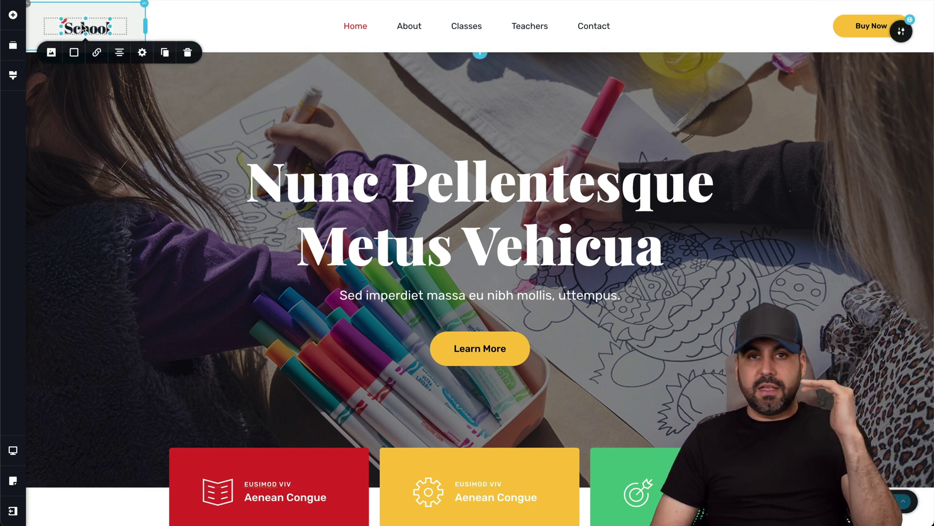
click(355, 26)
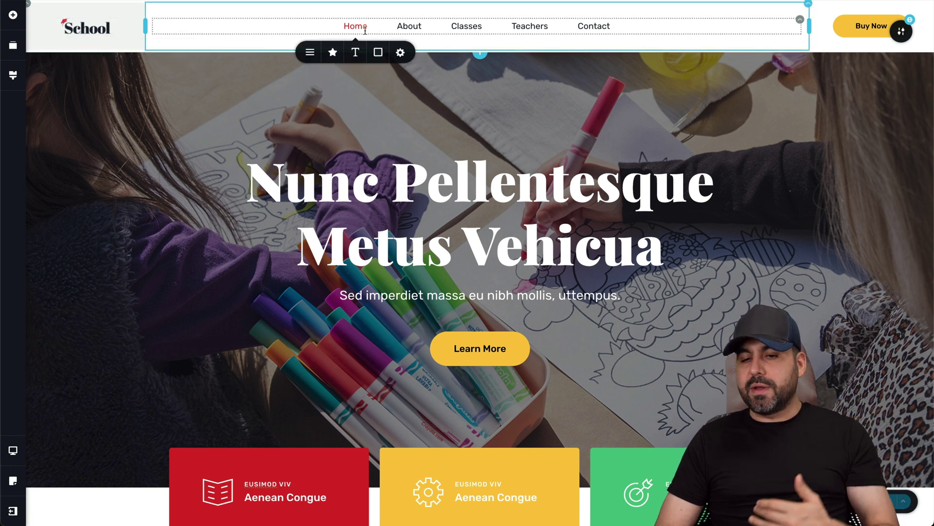
click(867, 29)
scroll(719, 206, down, 15)
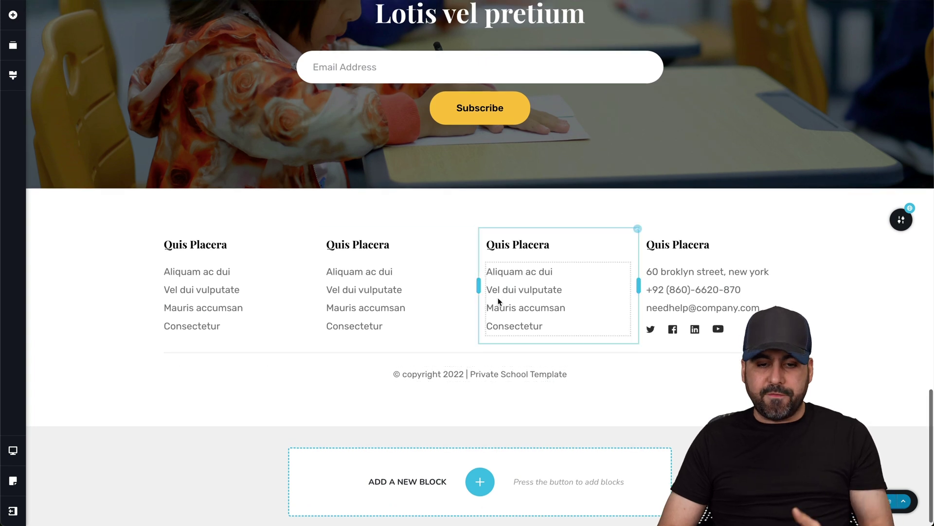
click(497, 297)
scroll(498, 298, up, 15)
scroll(498, 298, up, 2)
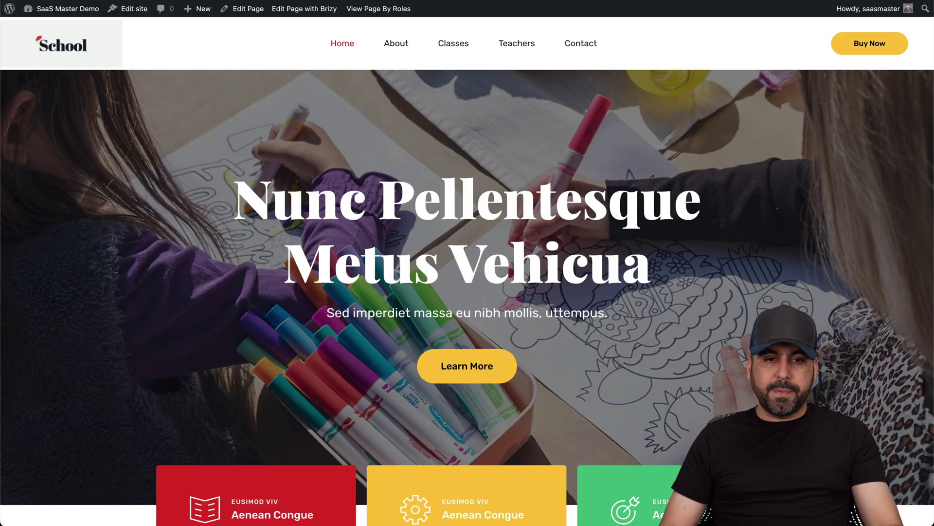
click(485, 1)
key(Escape)
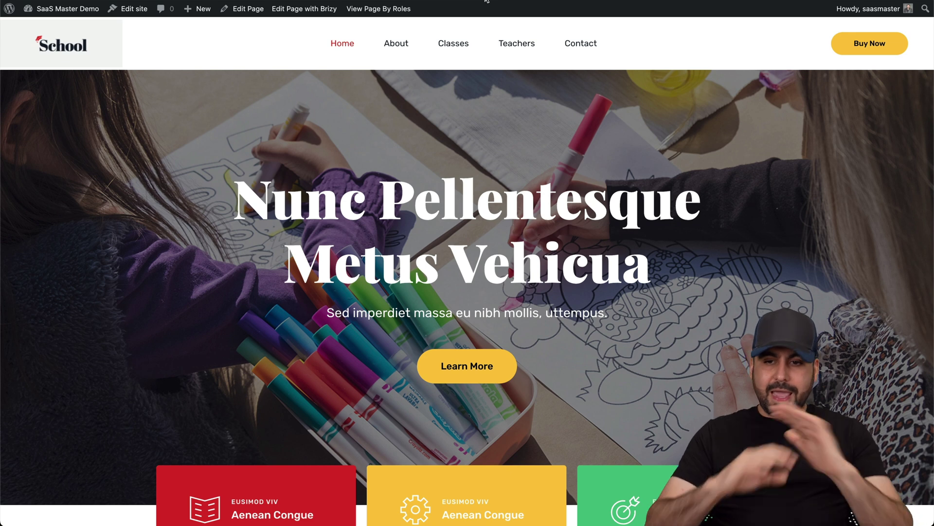
scroll(303, 250, down, 15)
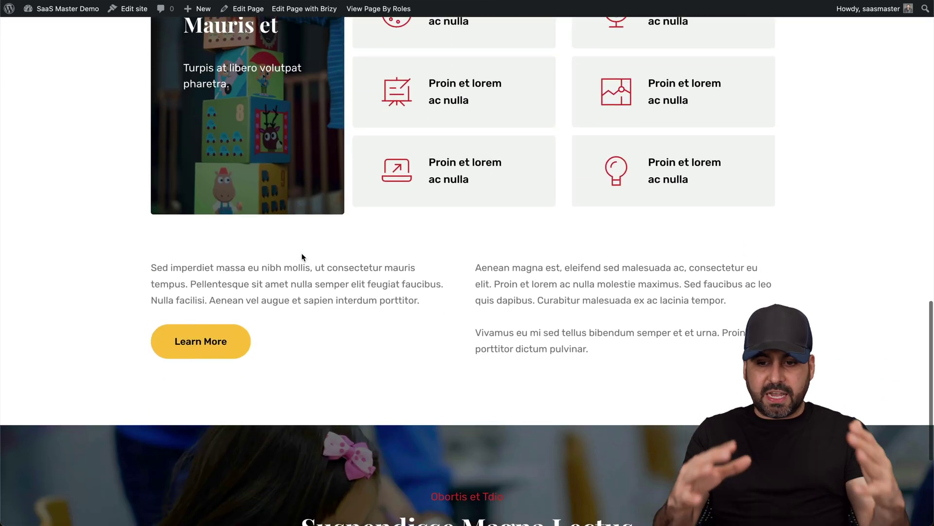
scroll(302, 252, down, 5)
scroll(302, 253, up, 20)
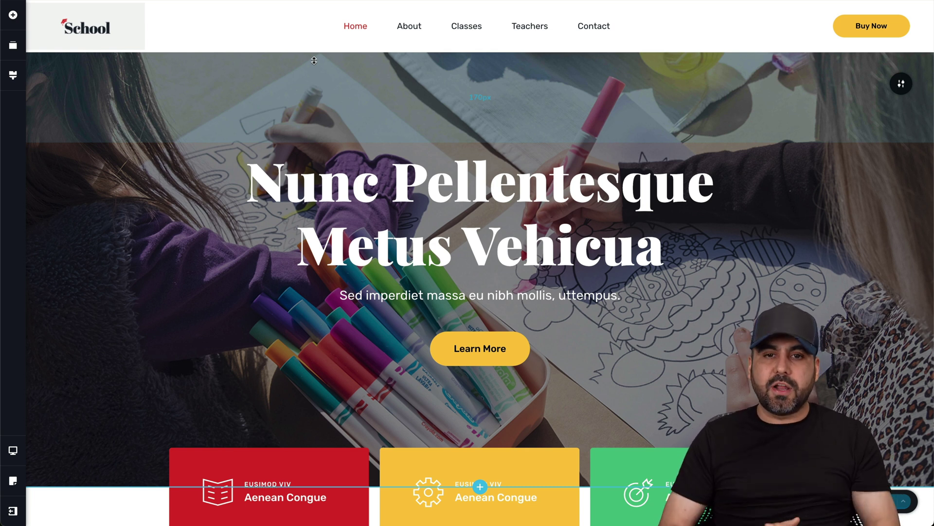
- Open the pre-built blocks library from the section divider on the School page
click(392, 233)
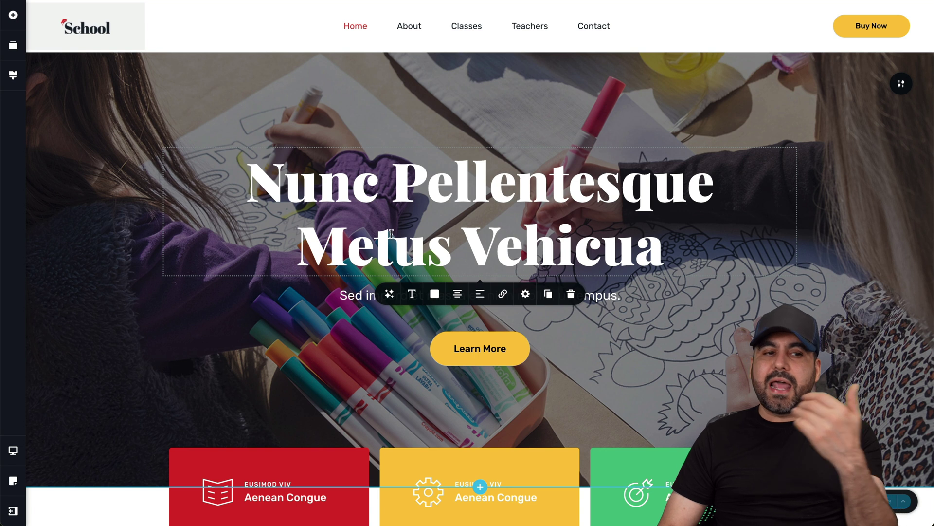
click(13, 16)
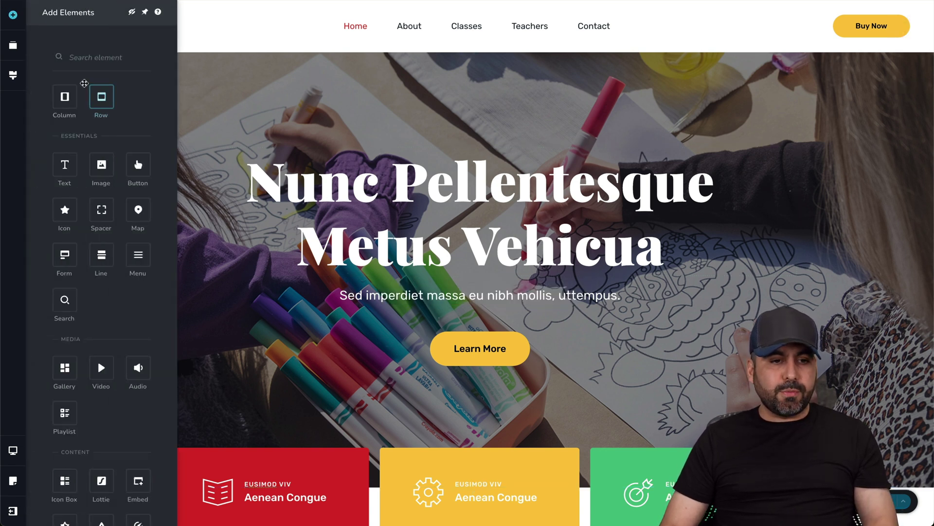
scroll(122, 129, down, 3)
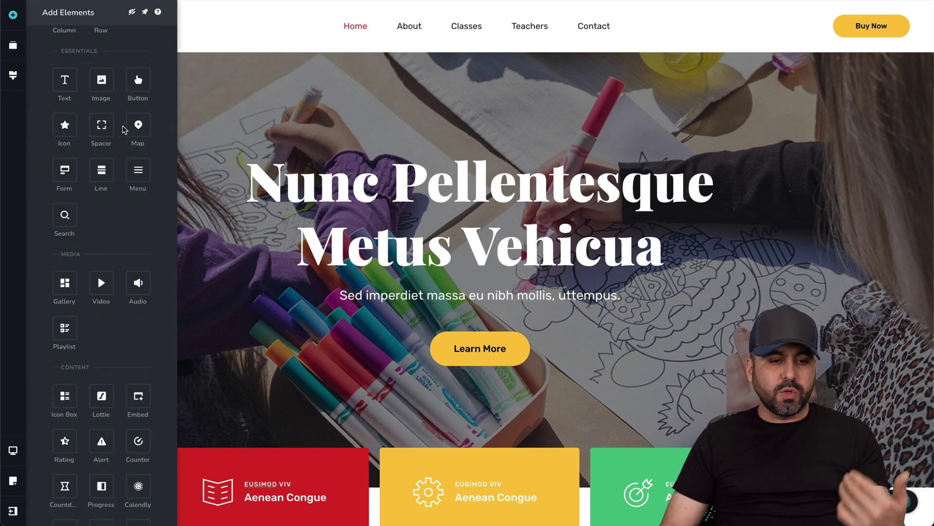
scroll(123, 127, down, 10)
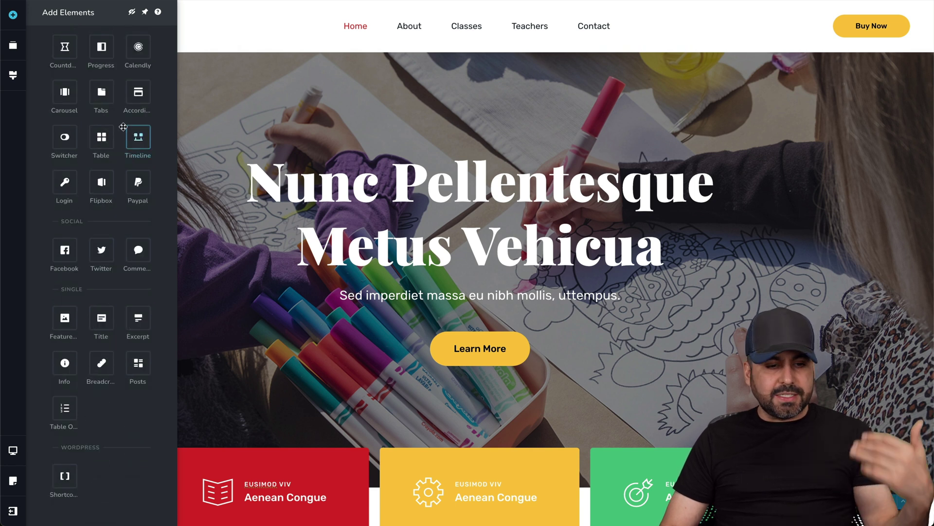
scroll(308, 355, down, 5)
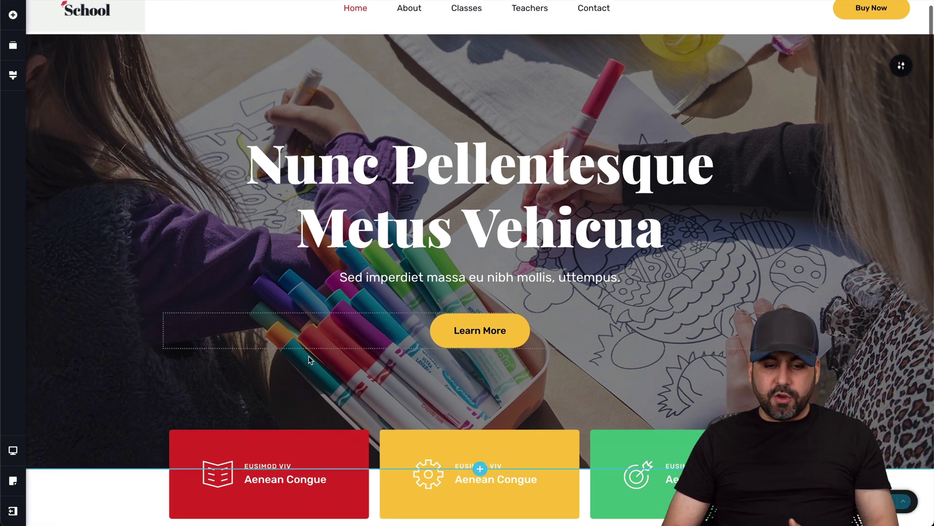
click(480, 343)
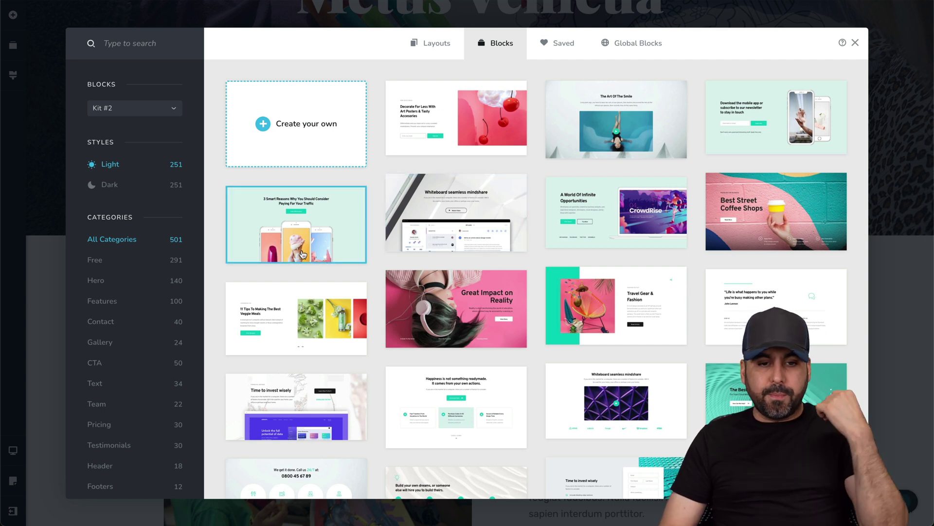
- Filter blocks to the Dark style and insert the '3 Smart Reasons' block
scroll(414, 260, down, 10)
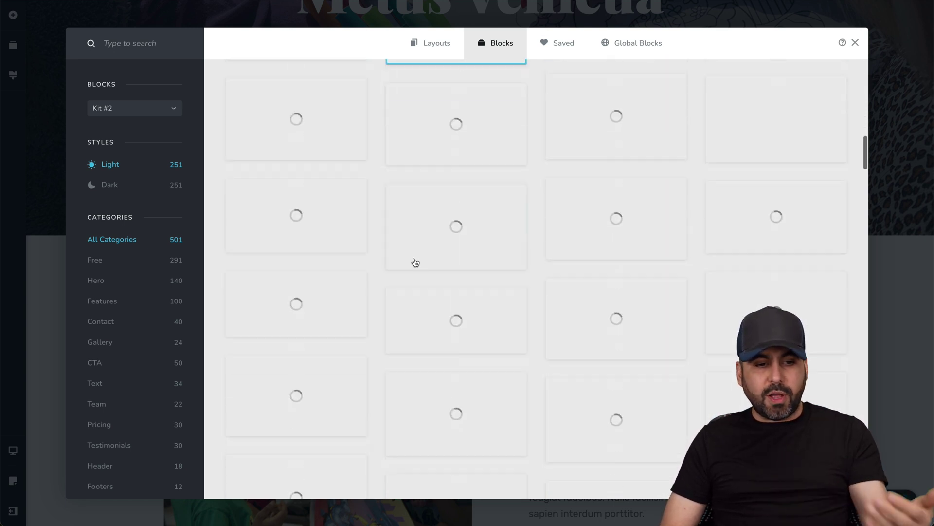
scroll(413, 263, down, 4)
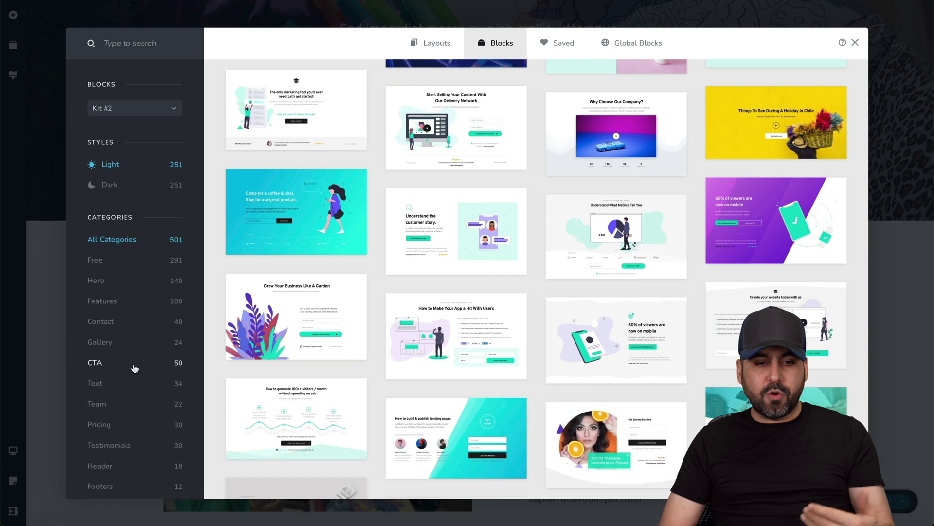
scroll(378, 390, down, 6)
scroll(501, 266, up, 20)
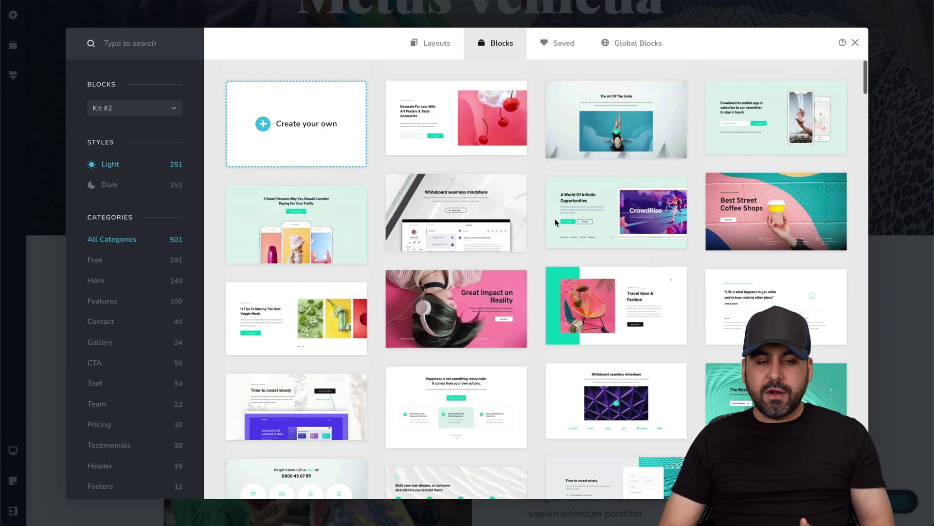
click(435, 42)
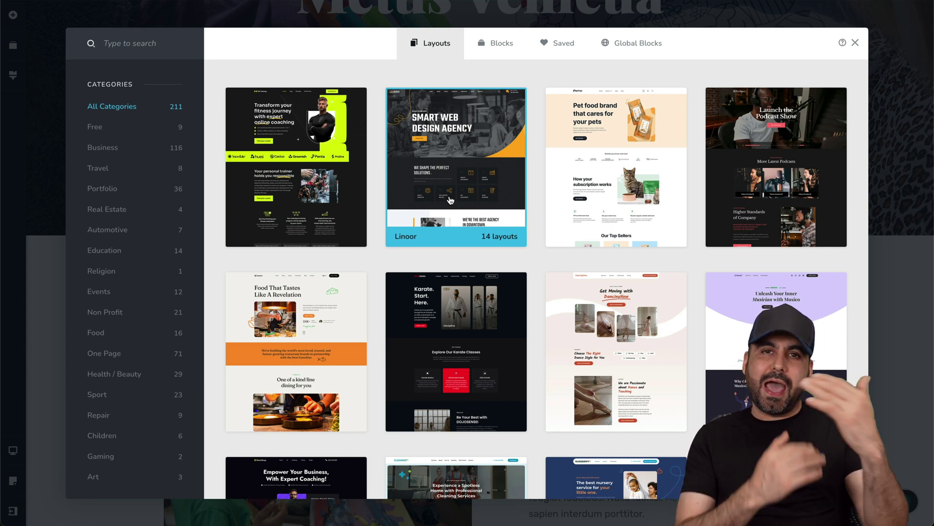
click(507, 44)
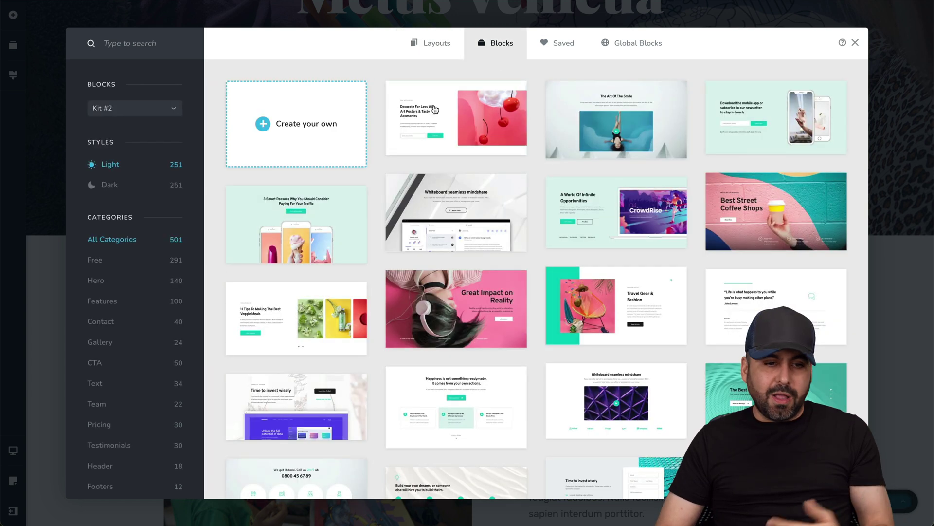
click(108, 187)
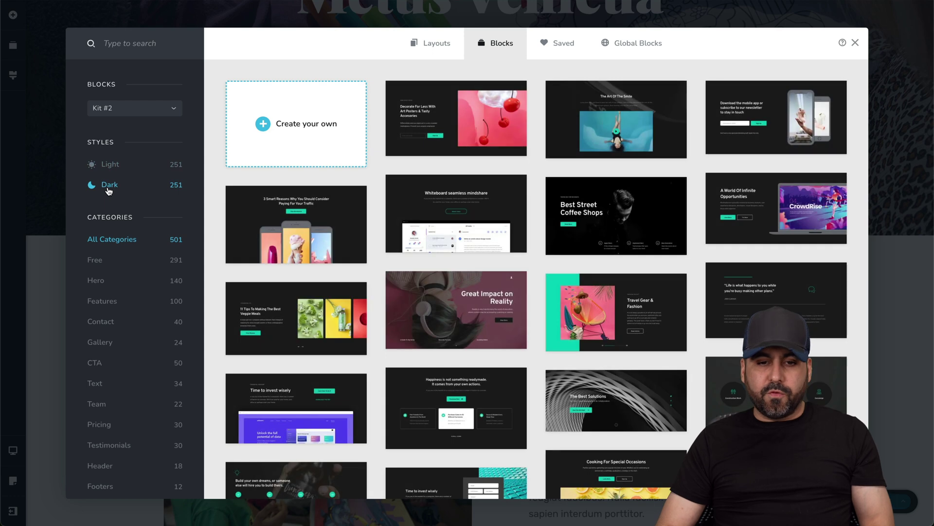
click(299, 244)
scroll(300, 243, down, 5)
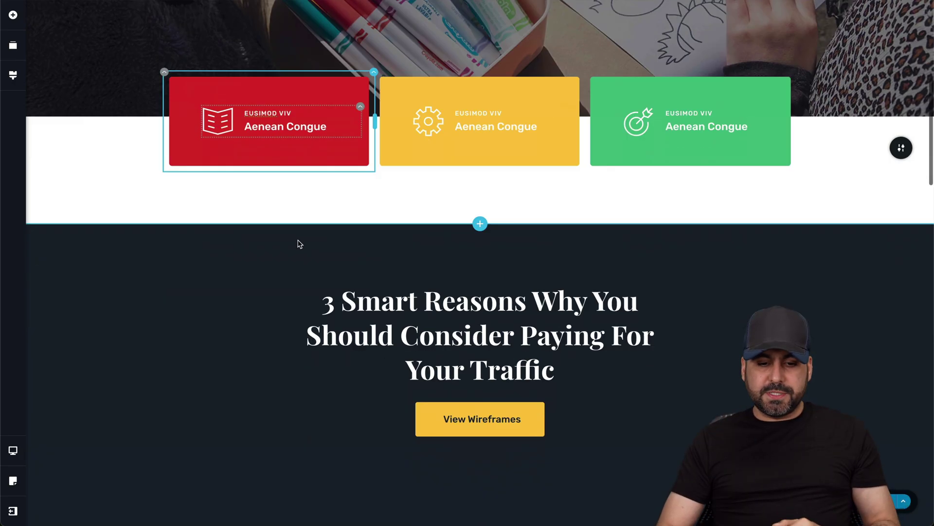
scroll(300, 243, down, 3)
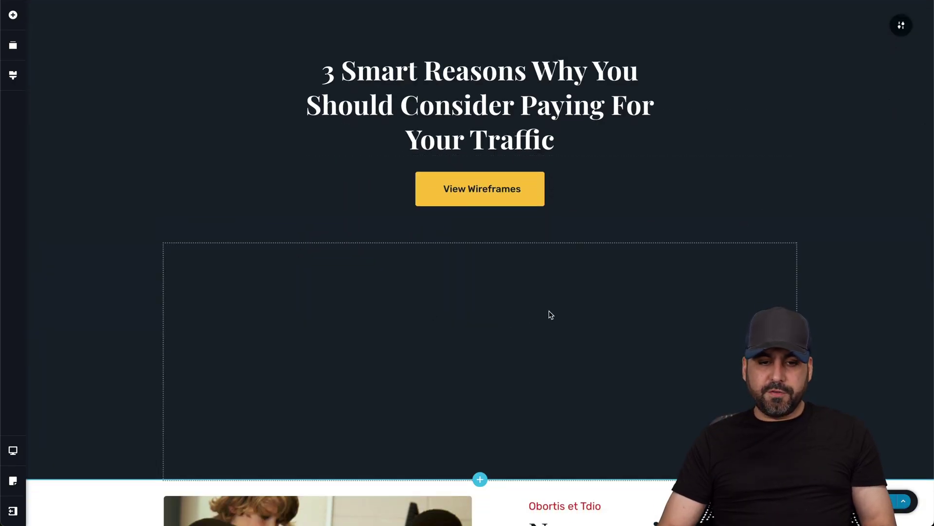
scroll(424, 365, up, 3)
scroll(424, 365, down, 1)
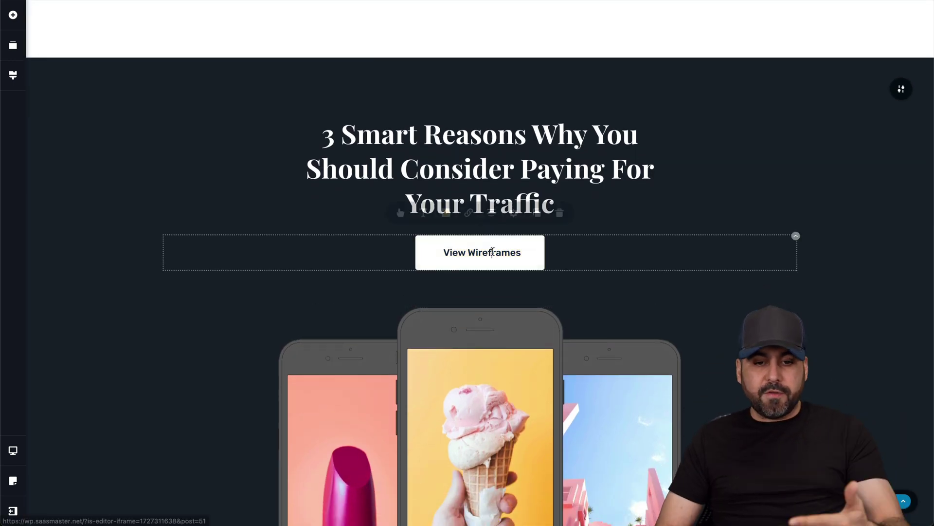
mouse_move(450, 248)
click(446, 217)
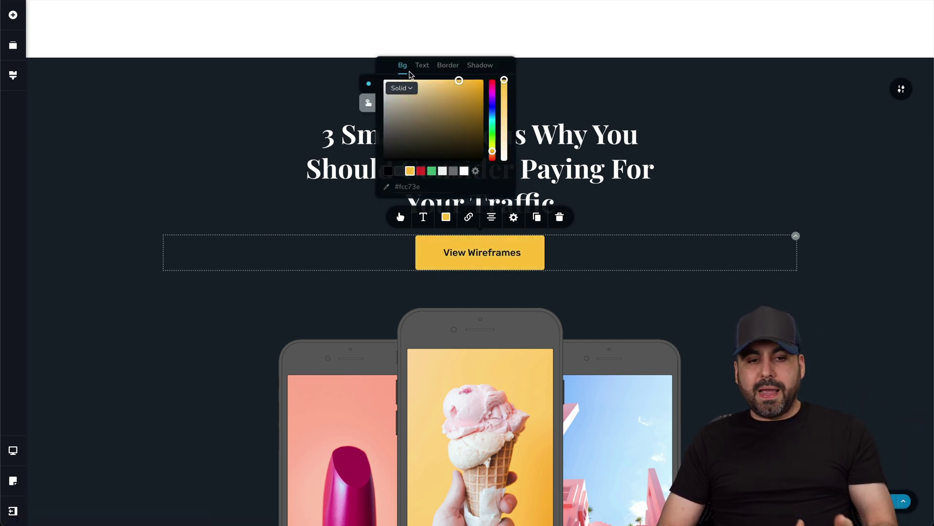
click(422, 66)
click(454, 68)
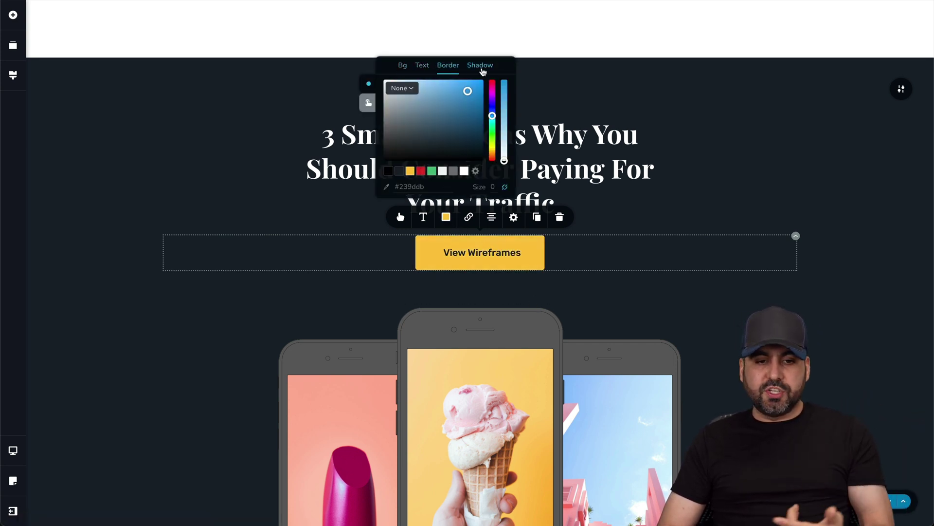
click(480, 65)
click(637, 287)
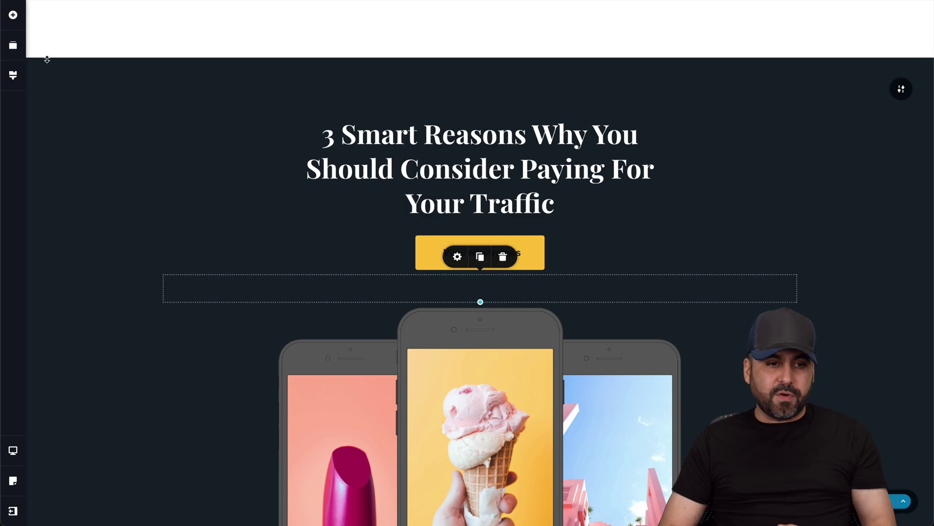
click(13, 46)
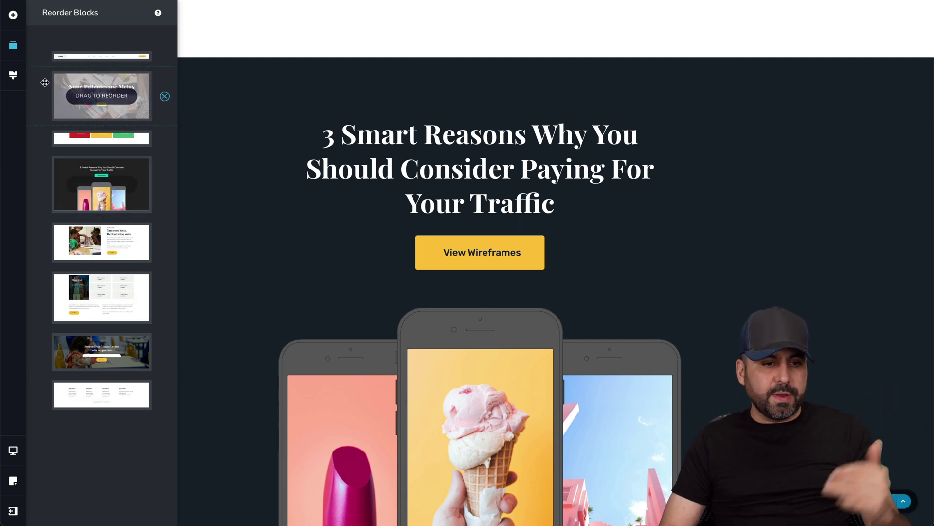
click(13, 77)
scroll(117, 234, down, 3)
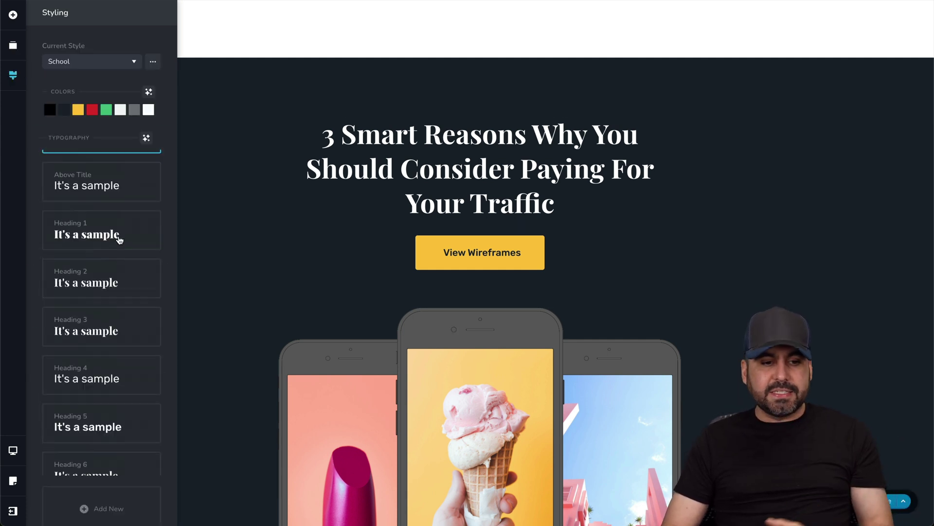
click(15, 451)
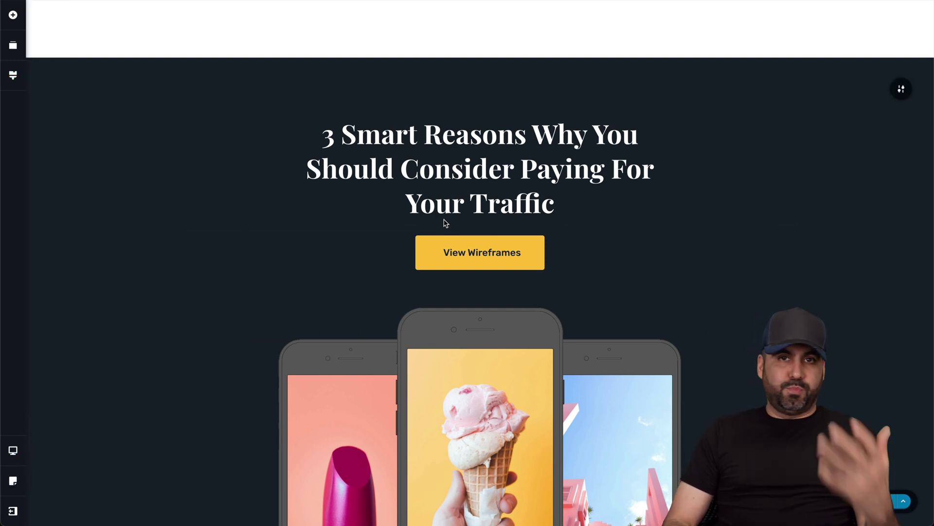
scroll(446, 223, up, 10)
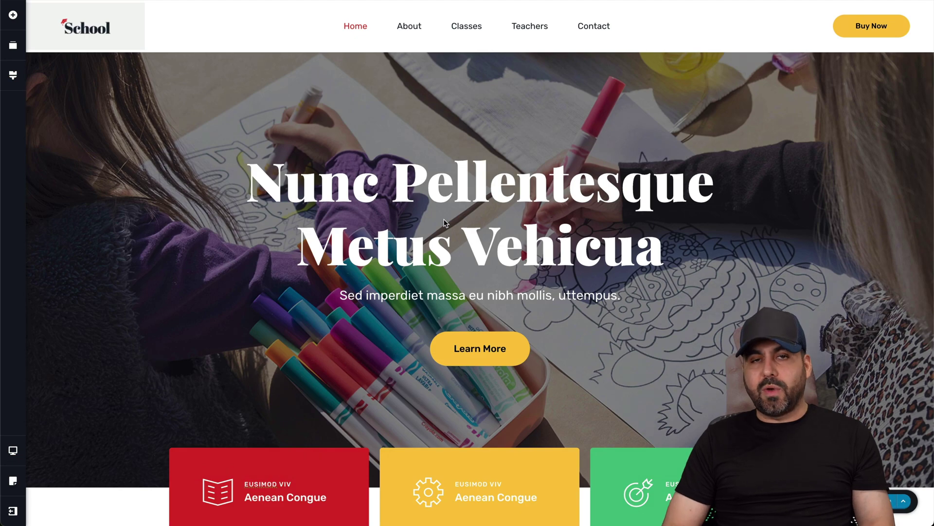